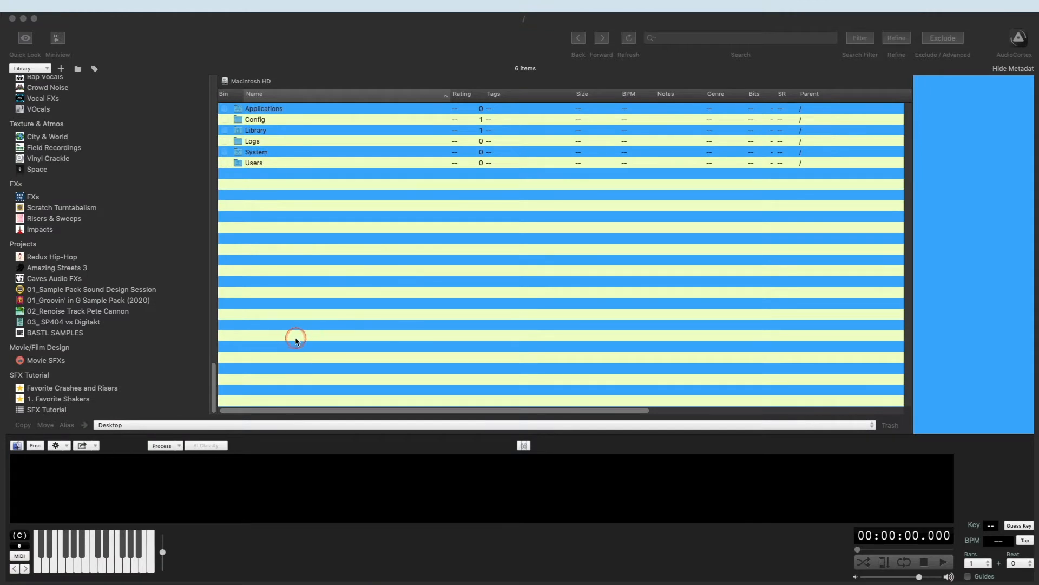
# - Look through the library sidebar and the tags available for the samples in the 03_ SP404 vs Digitakt list
pyautogui.click(424, 48)
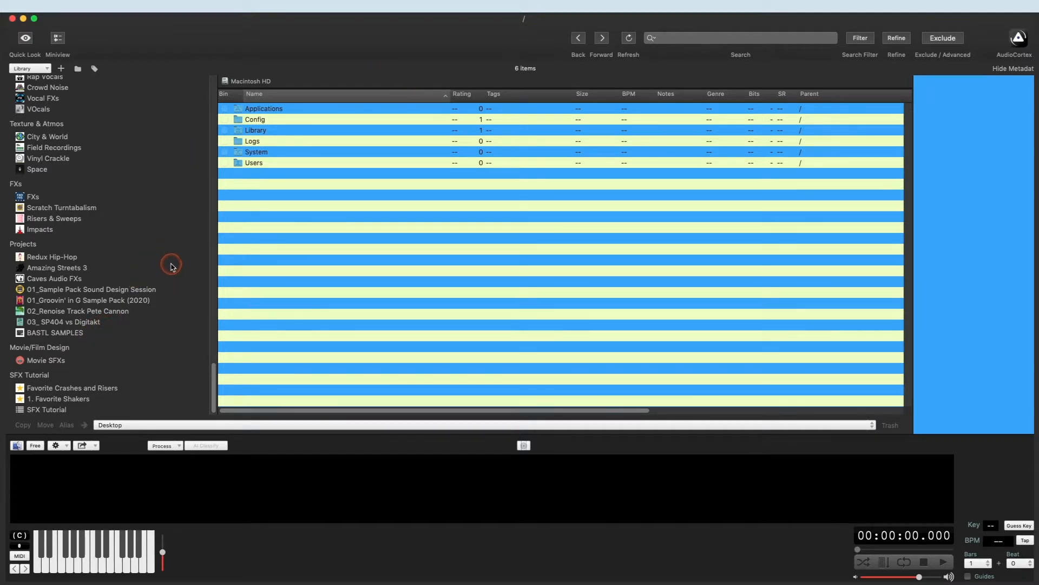
pyautogui.scroll(15, 215, 376)
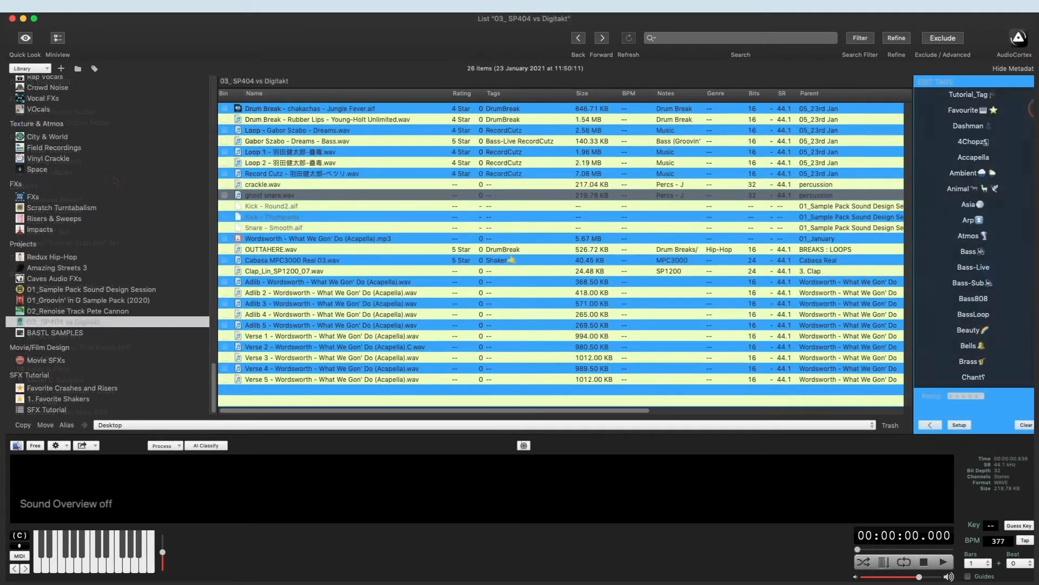
pyautogui.click(983, 107)
pyautogui.scroll(-5, 982, 119)
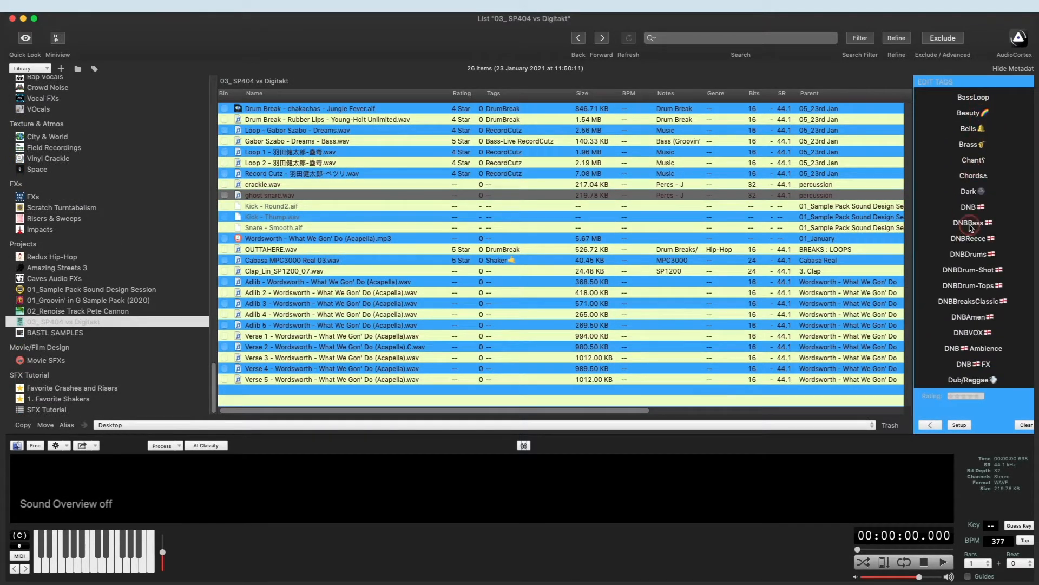
pyautogui.scroll(4, 971, 228)
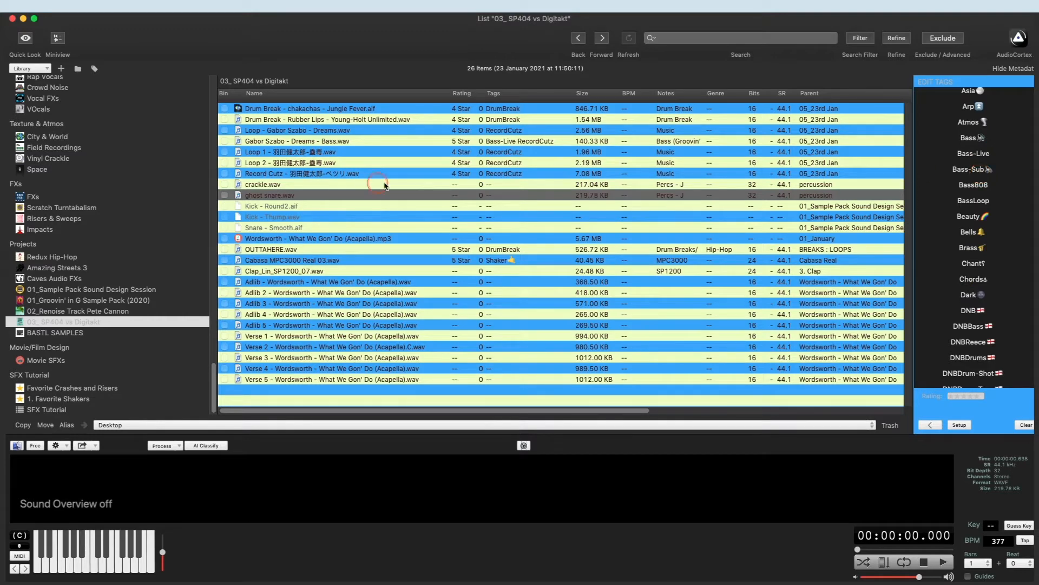
pyautogui.scroll(20, 163, 228)
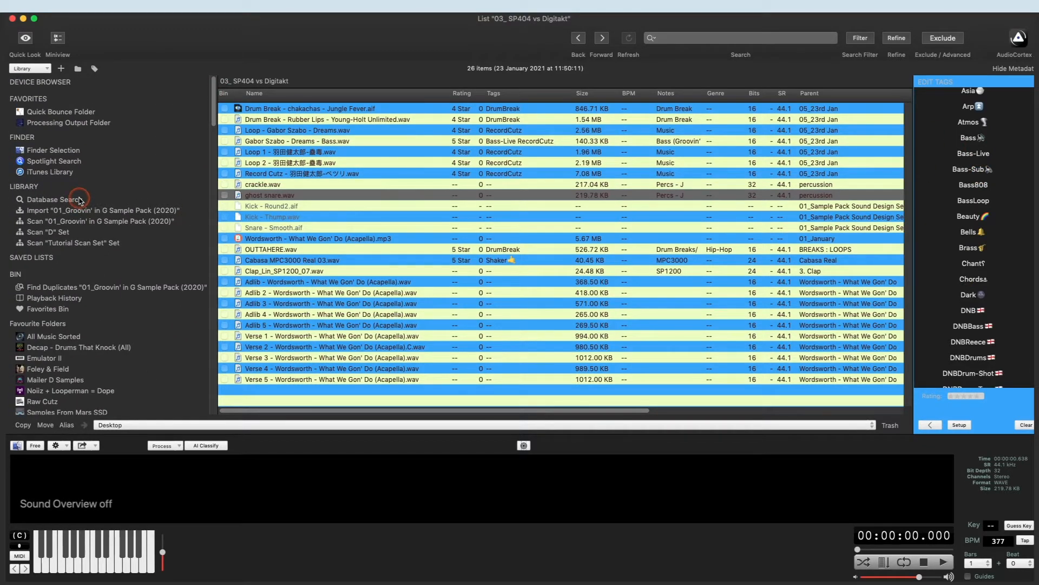
pyautogui.click(76, 202)
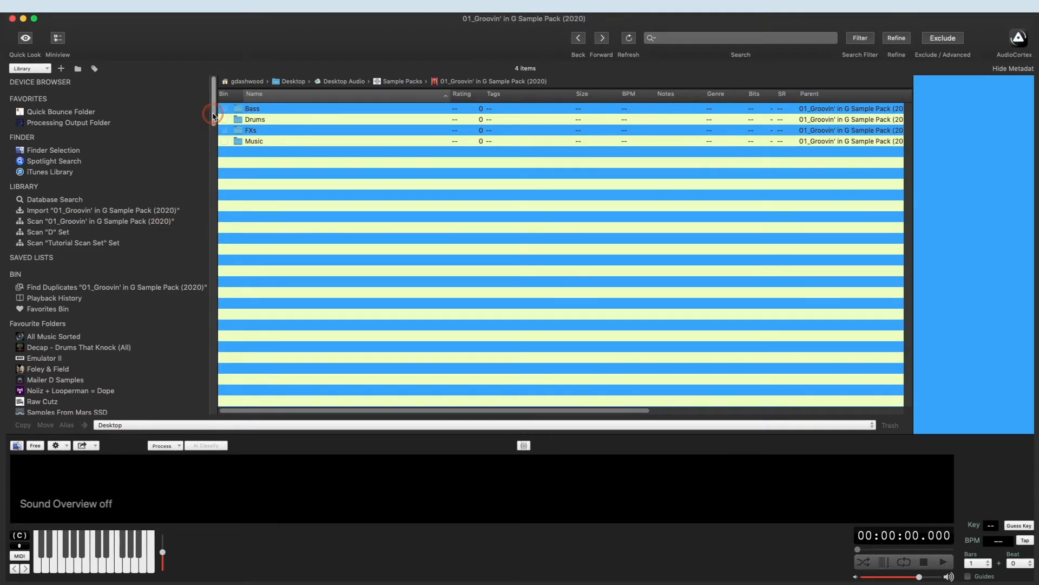
# - List all samples tagged Kick through the tags browser and sort them by rating
pyautogui.click(94, 68)
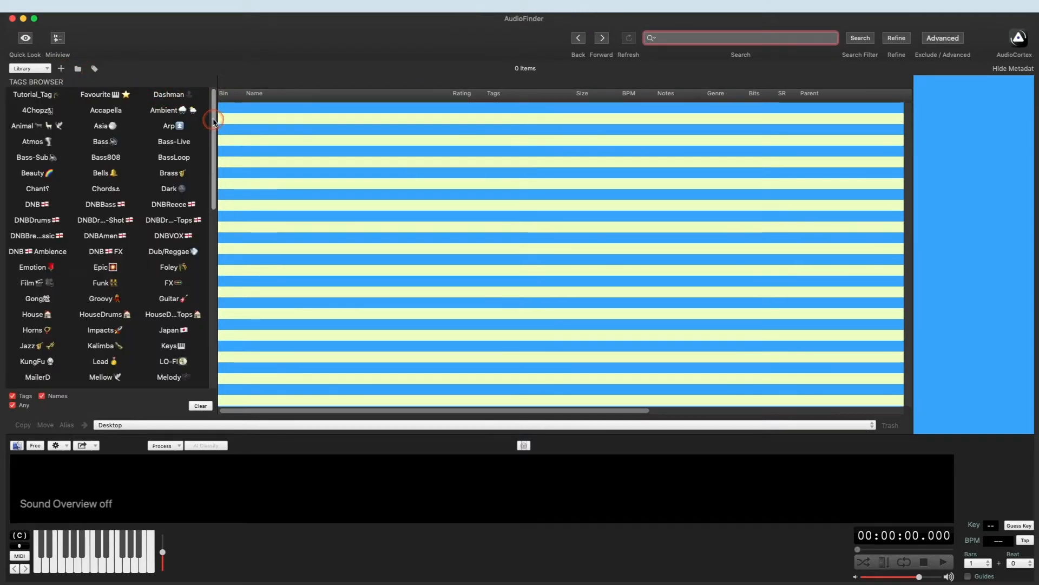
pyautogui.click(78, 68)
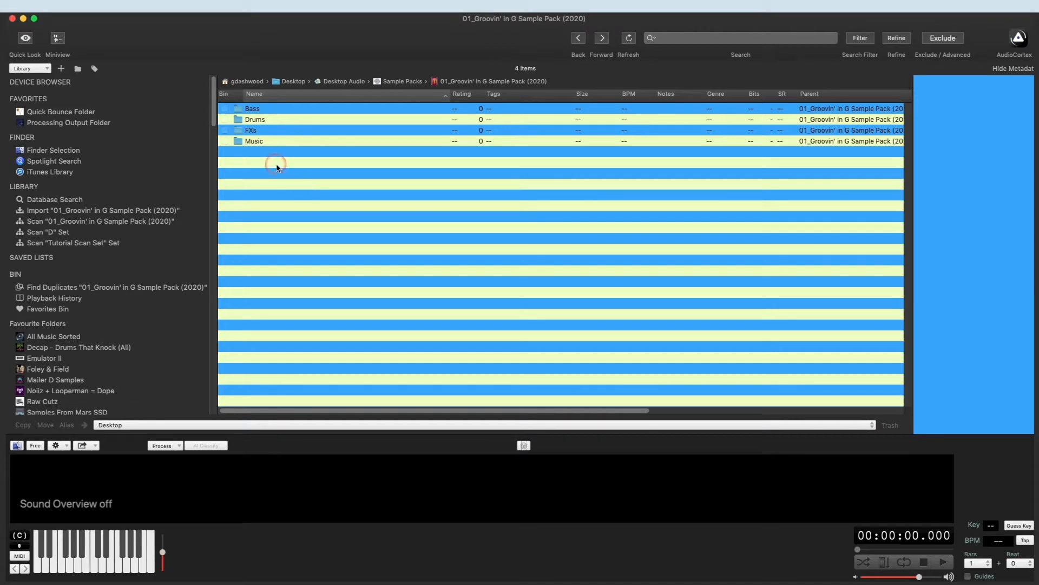
pyautogui.click(94, 69)
pyautogui.moveTo(214, 126); pyautogui.dragTo(227, 360)
pyautogui.click(121, 321)
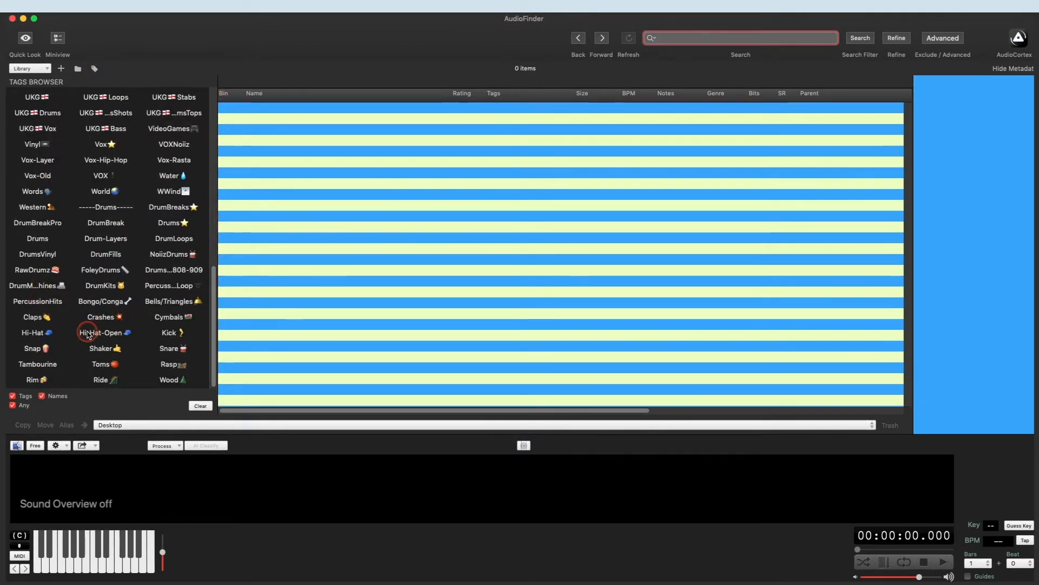
pyautogui.click(145, 335)
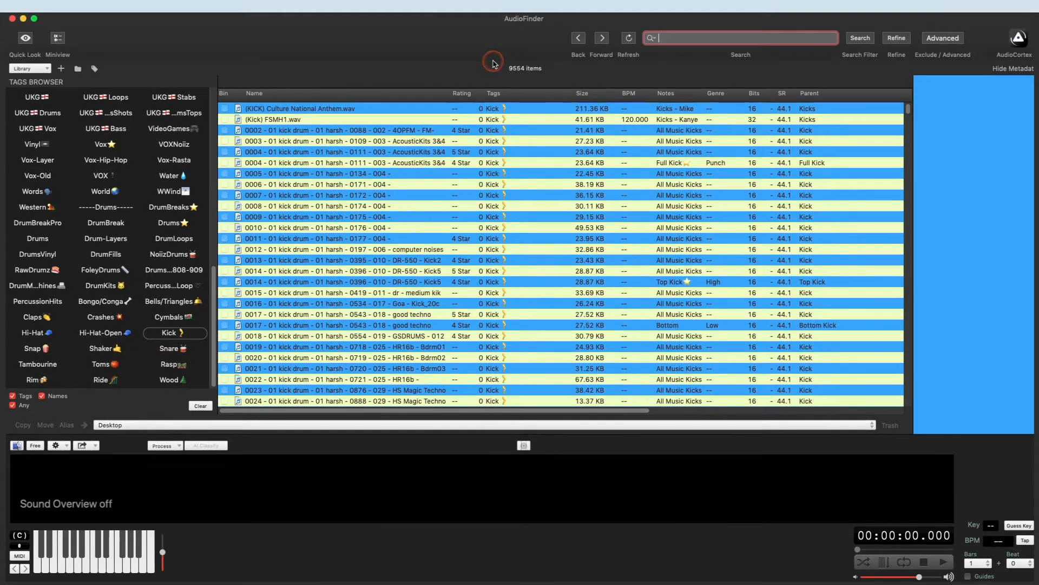
pyautogui.click(463, 96)
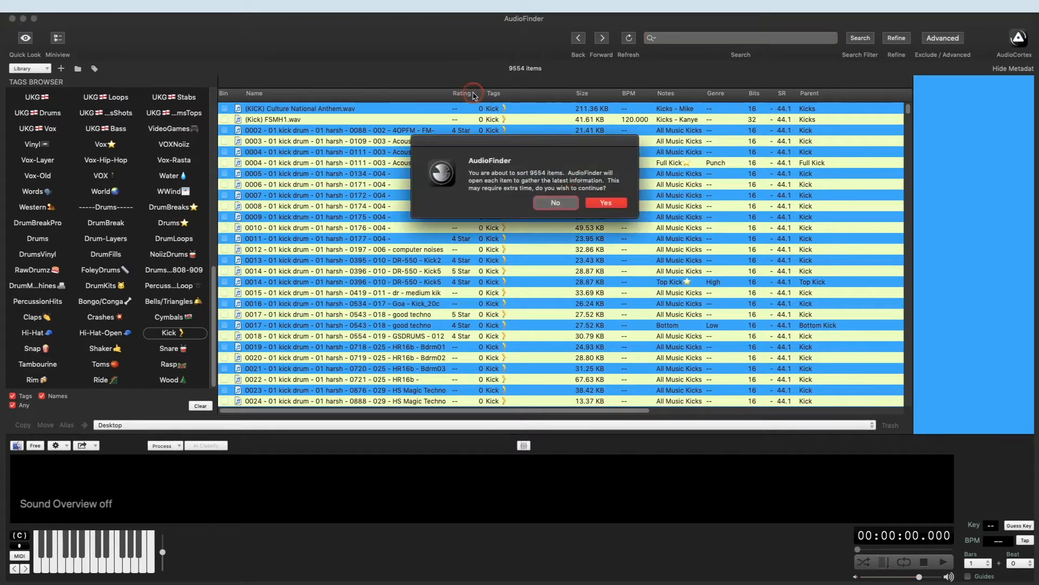
pyautogui.press('Return')
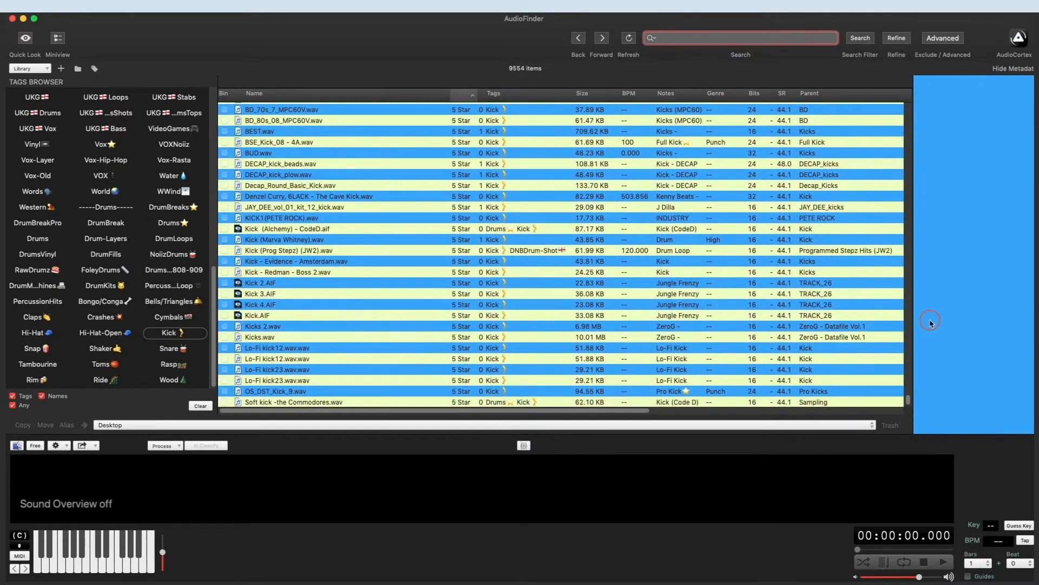
# - Select the top-rated kicks from Soft kick -the Commodores.wav up to Lo-Fi kick6.wav.wav and add them to the session Favorites Bin
pyautogui.click(330, 401)
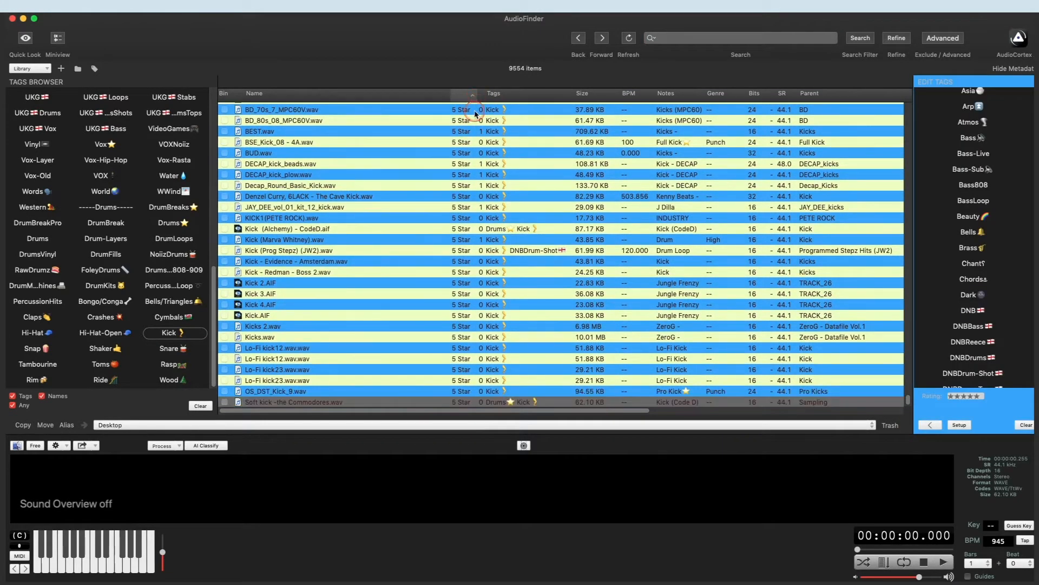
pyautogui.scroll(15, 465, 182)
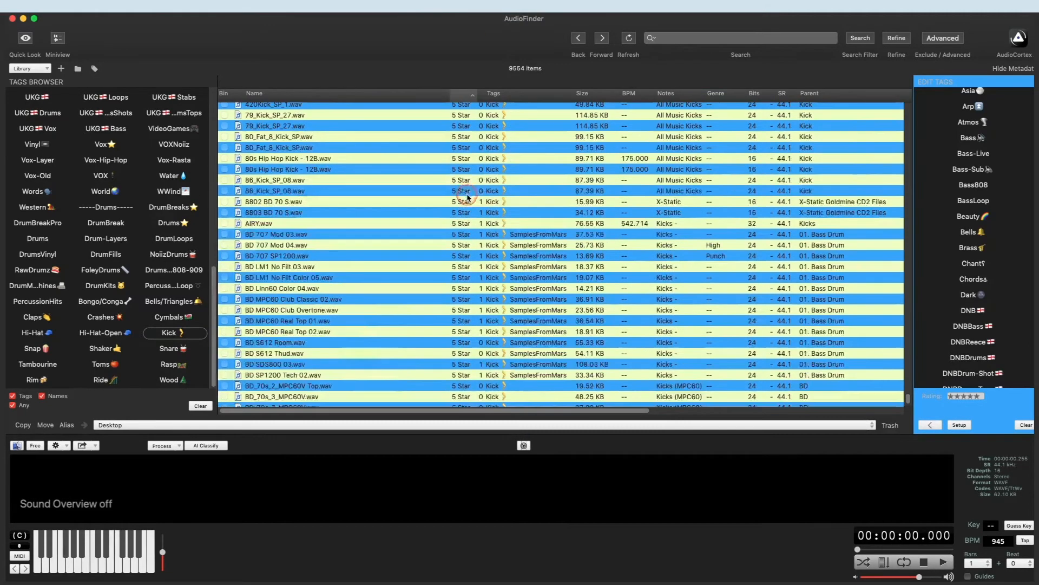
pyautogui.scroll(15, 464, 181)
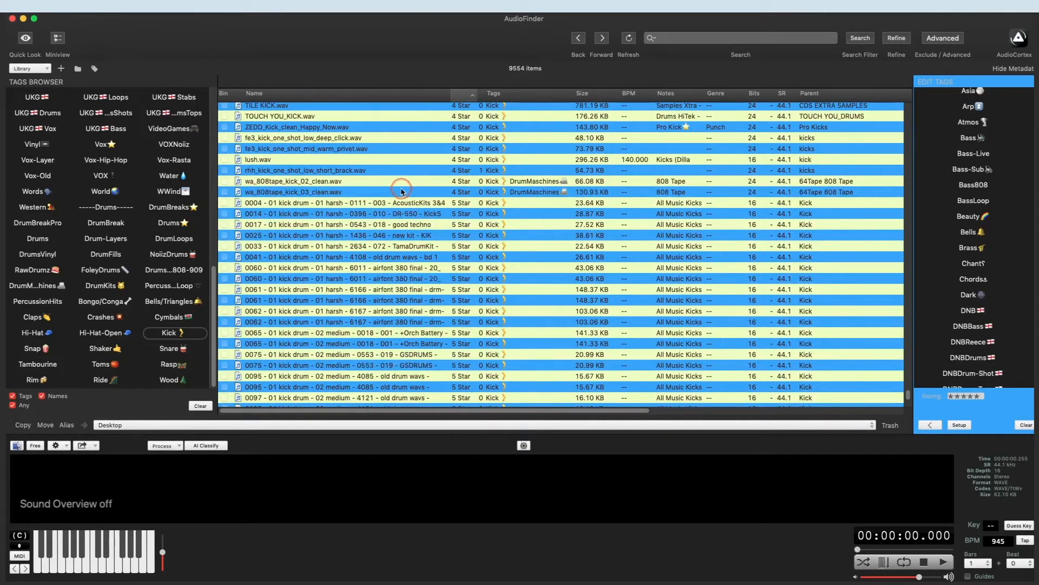
pyautogui.scroll(6, 412, 178)
pyautogui.keyDown('shift'); pyautogui.click(372, 141); pyautogui.keyUp('shift')
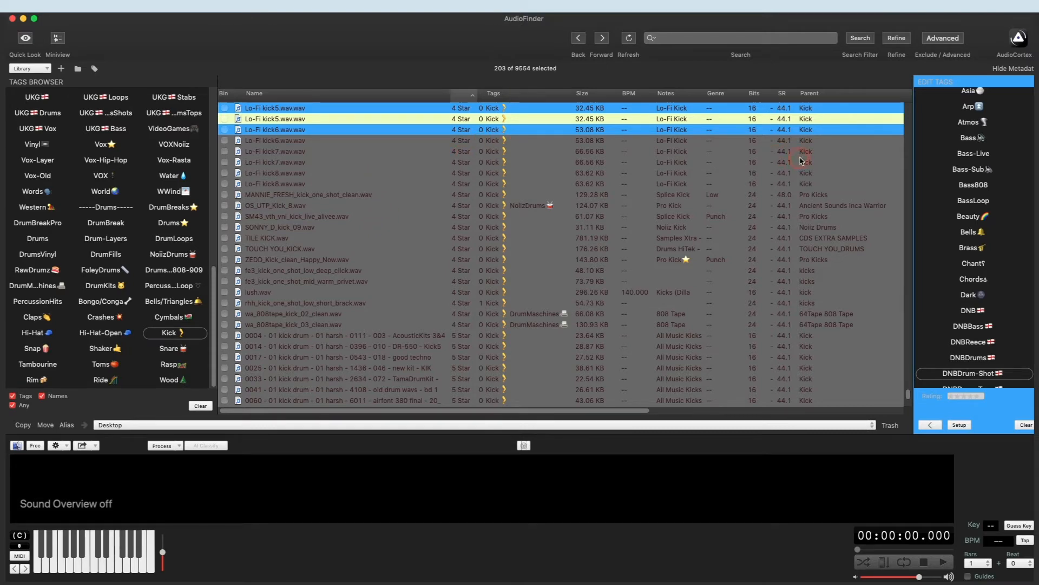
pyautogui.rightClick(356, 173)
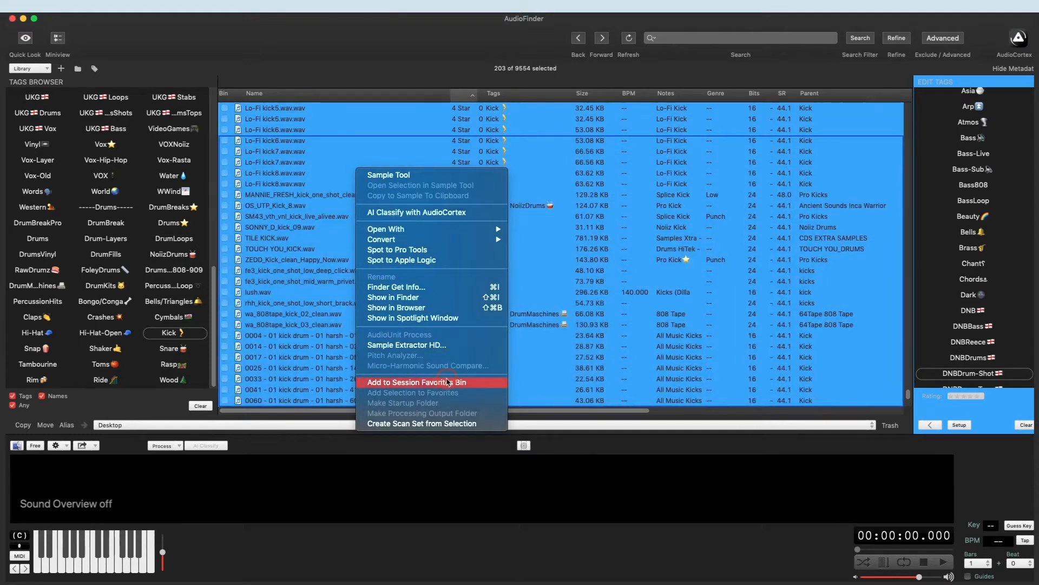
pyautogui.click(440, 384)
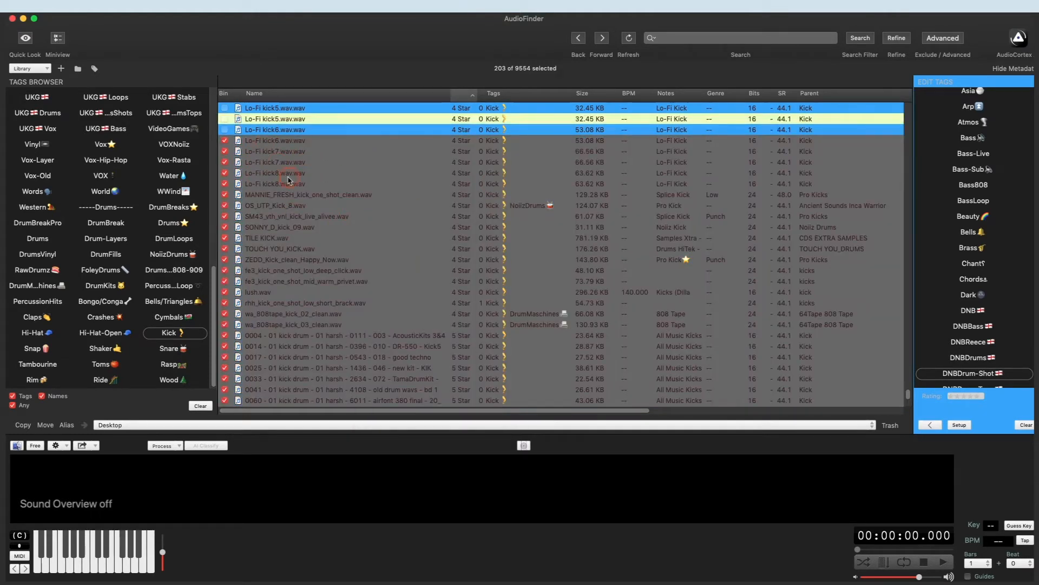
# - Return to the device browser, open the Favorites Bin and look through the collected kicks
pyautogui.click(79, 69)
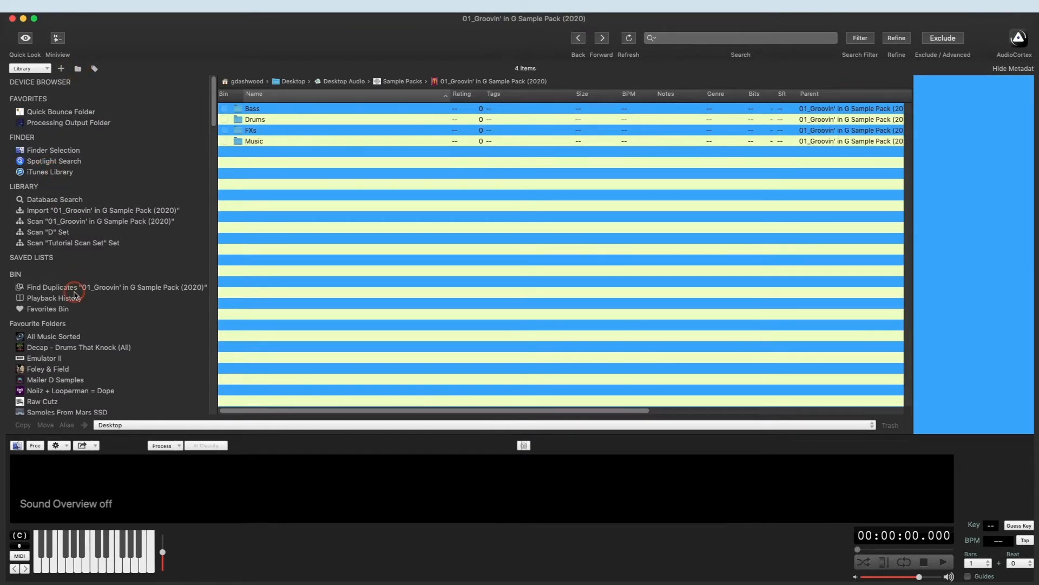
pyautogui.click(60, 310)
pyautogui.scroll(-10, 758, 243)
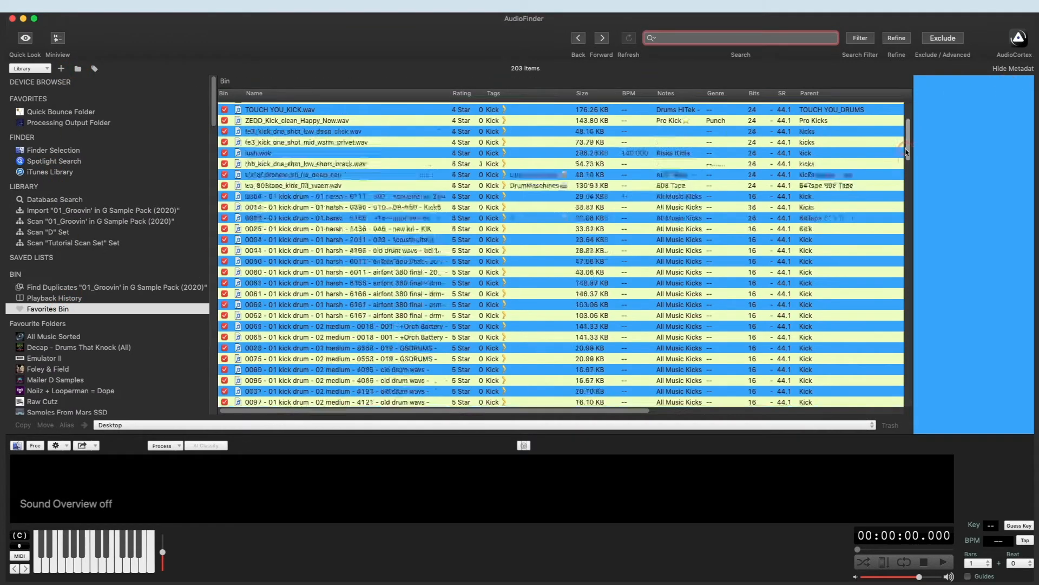
pyautogui.scroll(10, 894, 321)
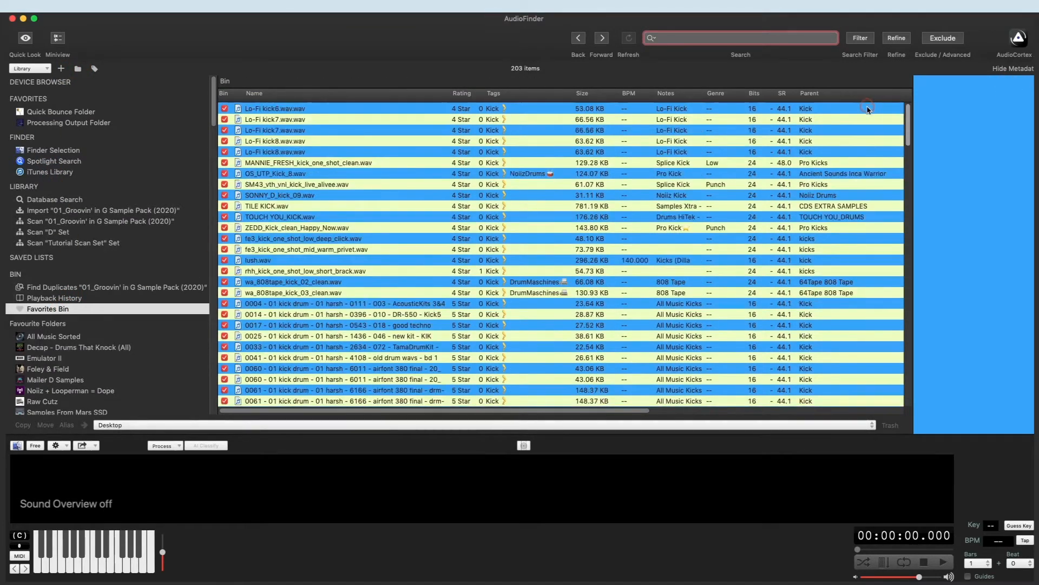
pyautogui.scroll(-10, 868, 109)
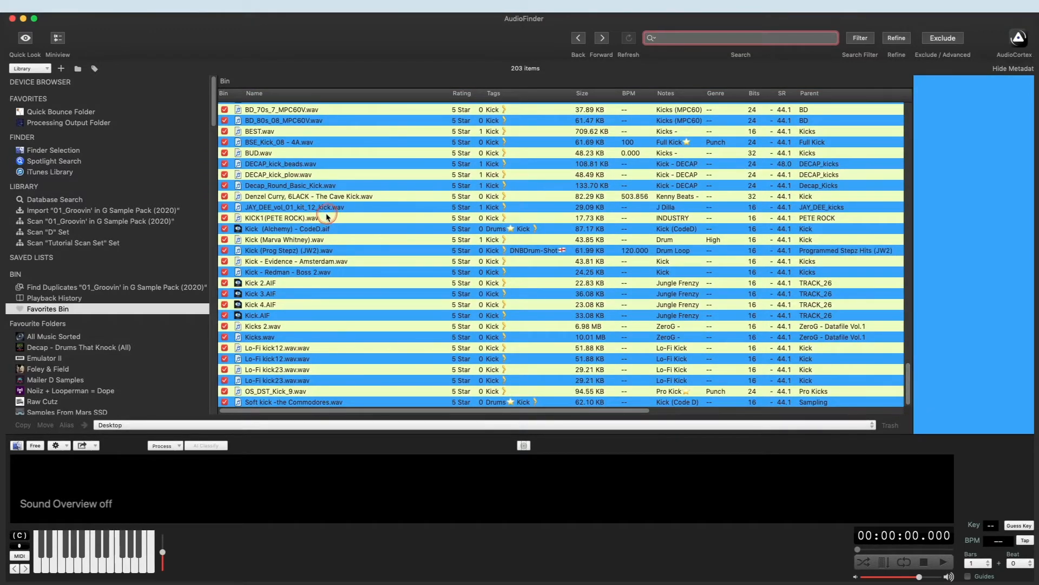
# - Audition Denzel Curry, 6LACK - The Cave Kick.wav and a couple of random samples from the bin
pyautogui.click(403, 196)
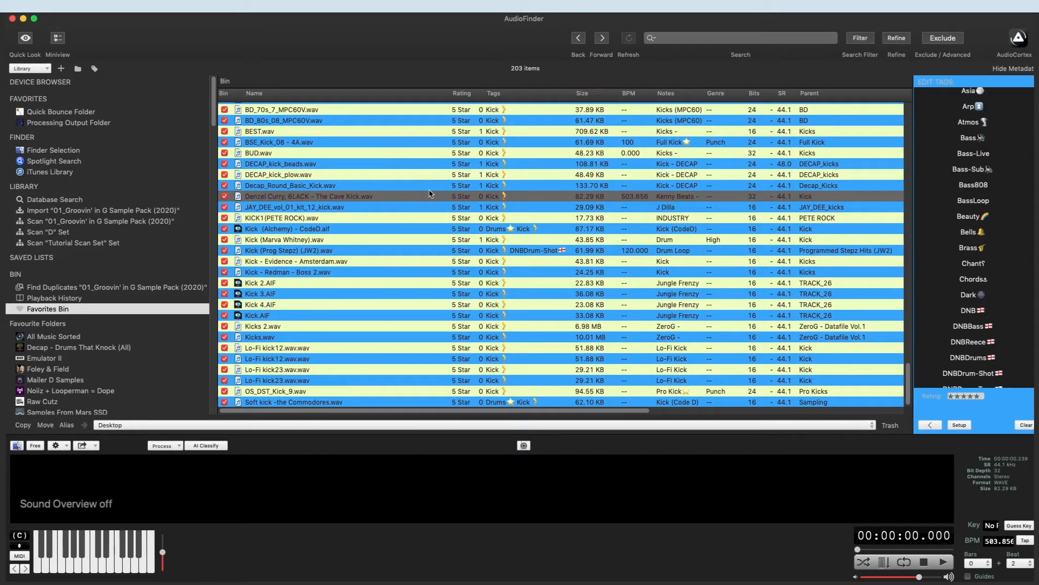
pyautogui.press('r')
pyautogui.press('r')
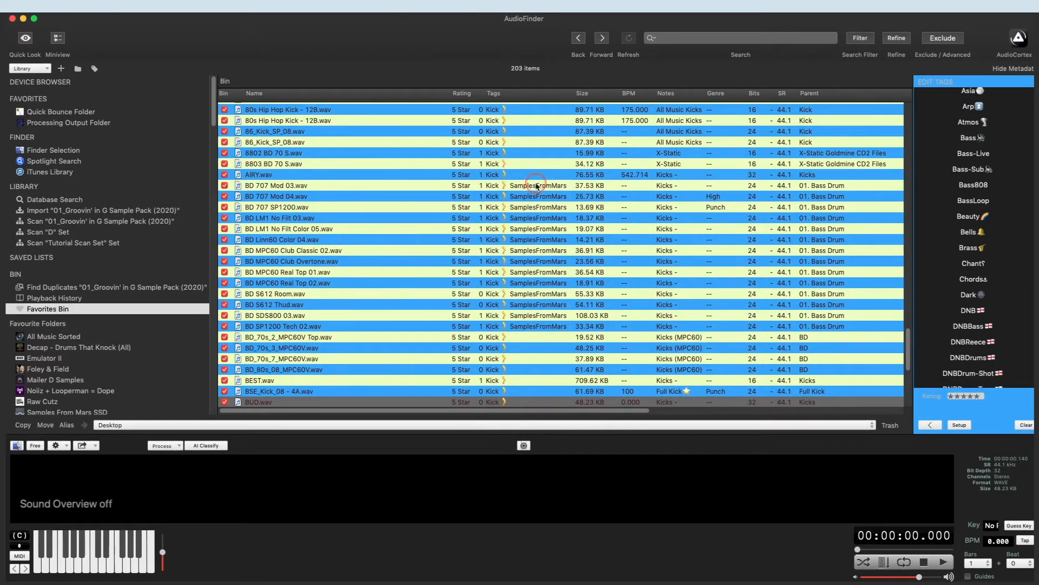
# - Sort the Favorites Bin by tags and go to the samples at the end of the list
pyautogui.scroll(1, 539, 177)
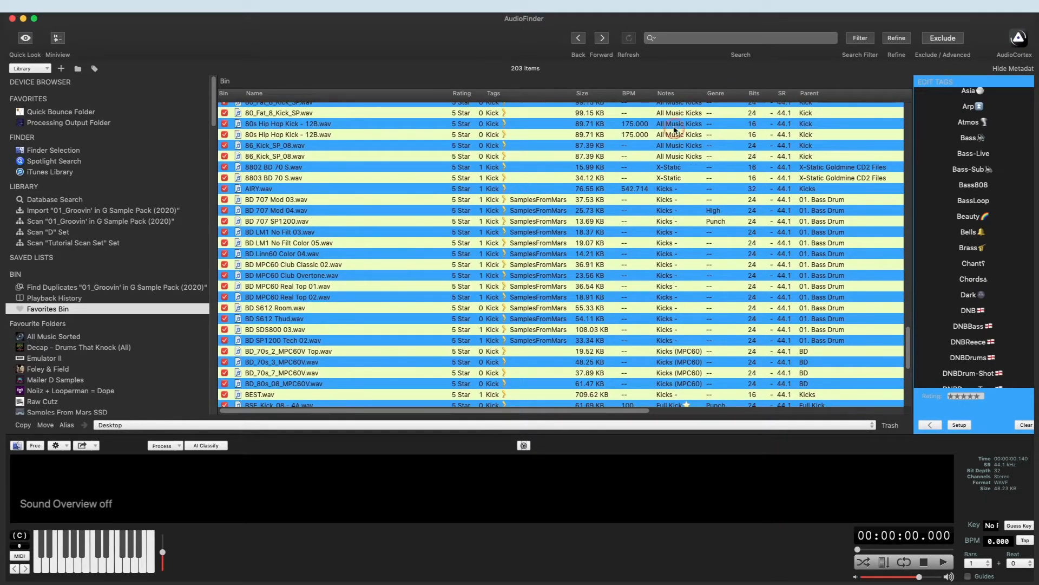
pyautogui.click(544, 98)
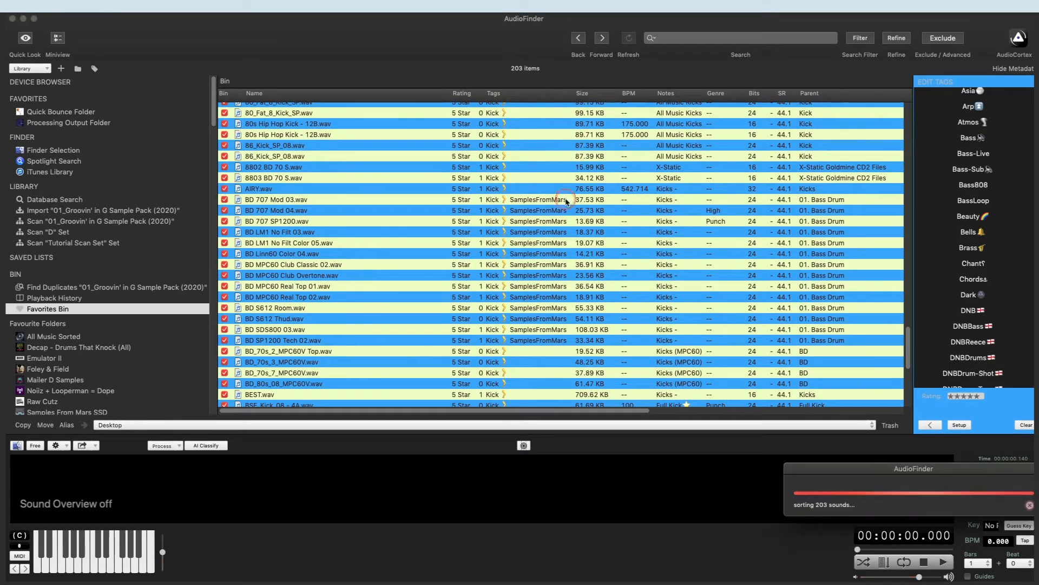
pyautogui.scroll(-10, 561, 216)
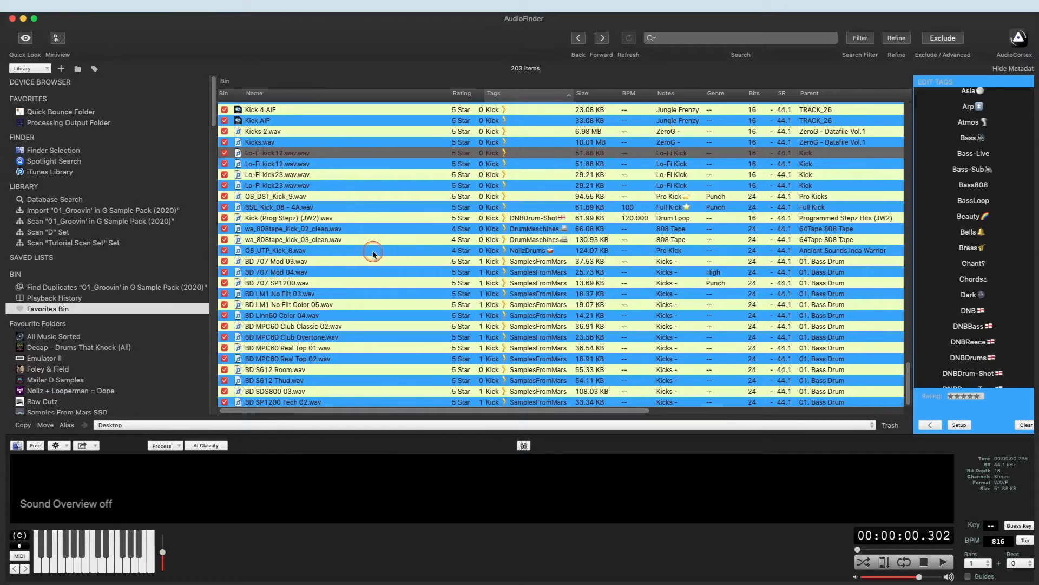
# - Remove every sample from Kick (Prog Stepz) (JW2).wav up to the first entry from the Favorites Bin
pyautogui.click(425, 218)
pyautogui.scroll(15, 428, 216)
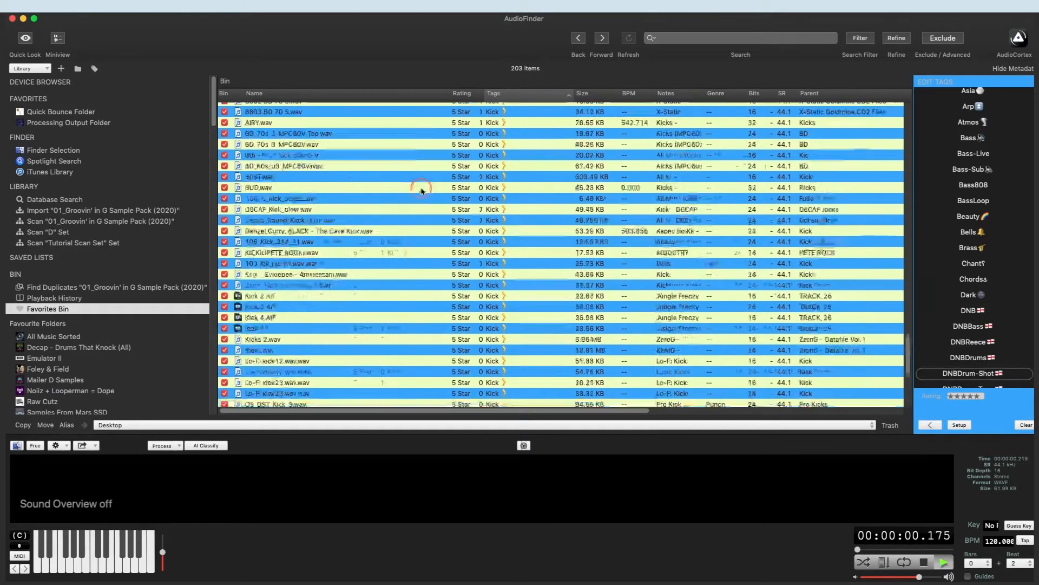
pyautogui.scroll(5, 439, 184)
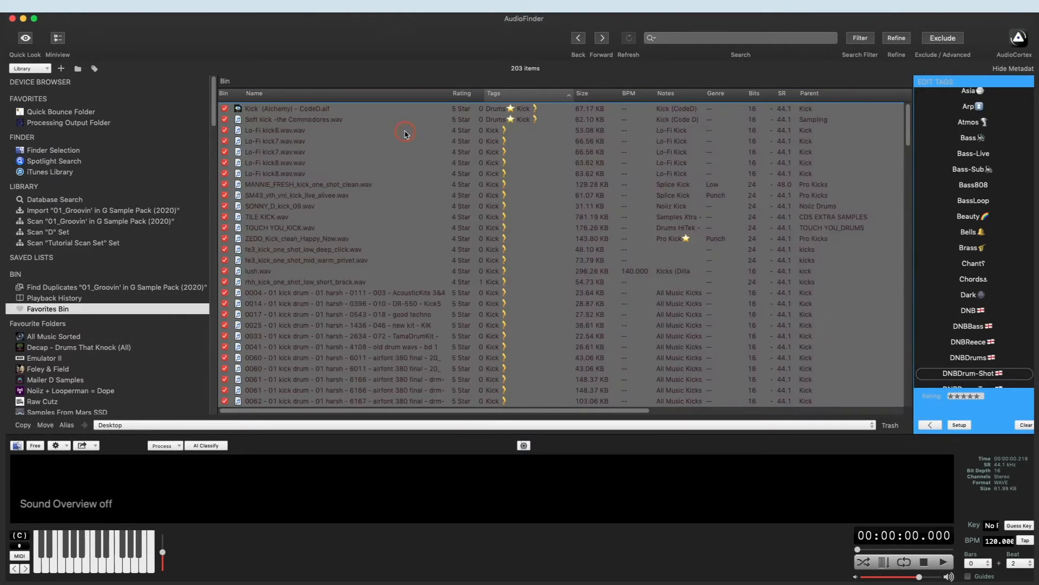
pyautogui.keyDown('shift'); pyautogui.click(410, 133); pyautogui.keyUp('shift')
pyautogui.press('Delete')
# - Reveal BD 707 Mod 04.wav in Finder and look through its 01. Bass Drum folder
pyautogui.click(393, 154)
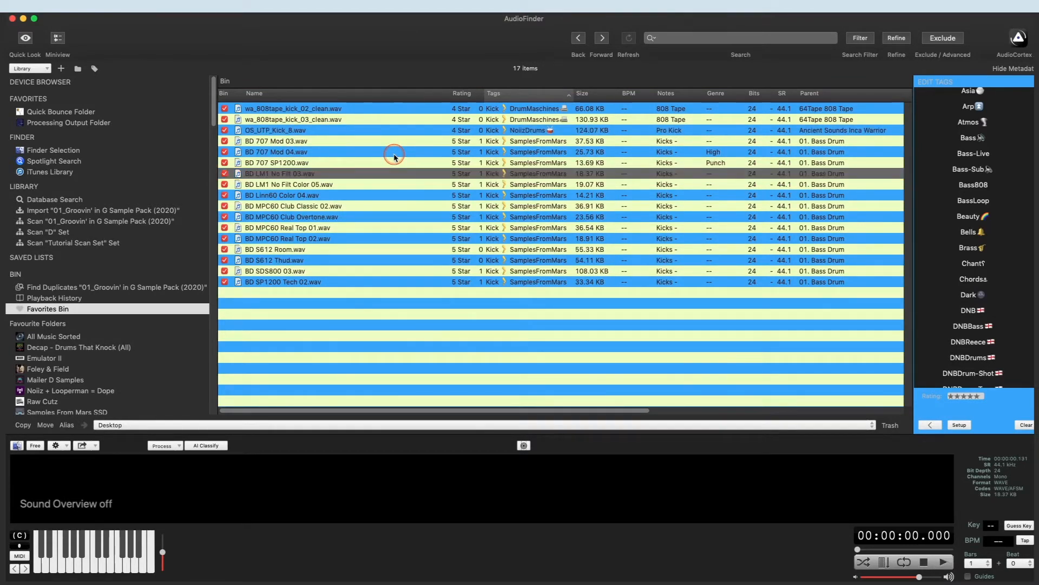
pyautogui.click(394, 155)
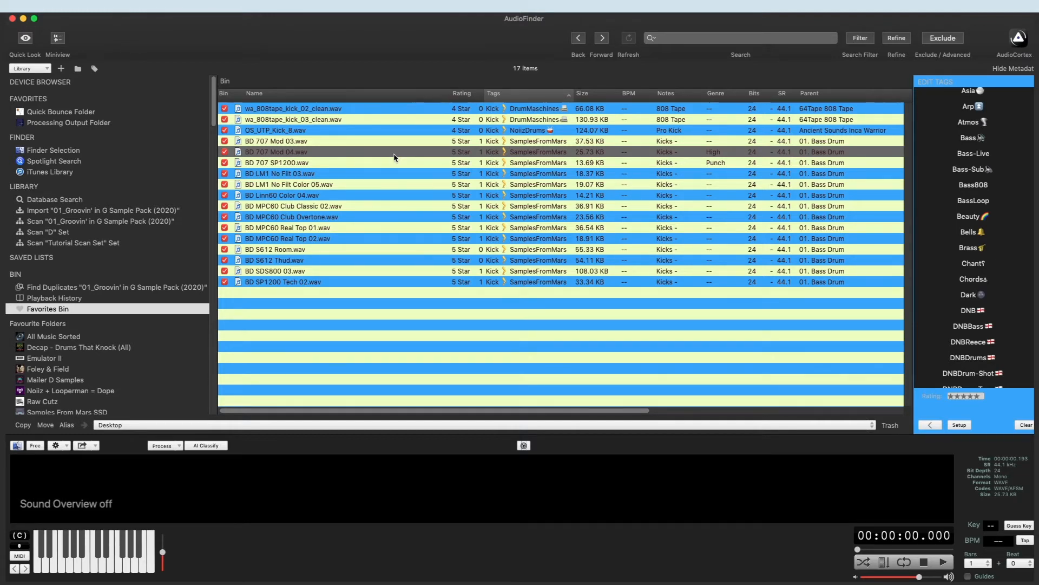
pyautogui.rightClick(542, 153)
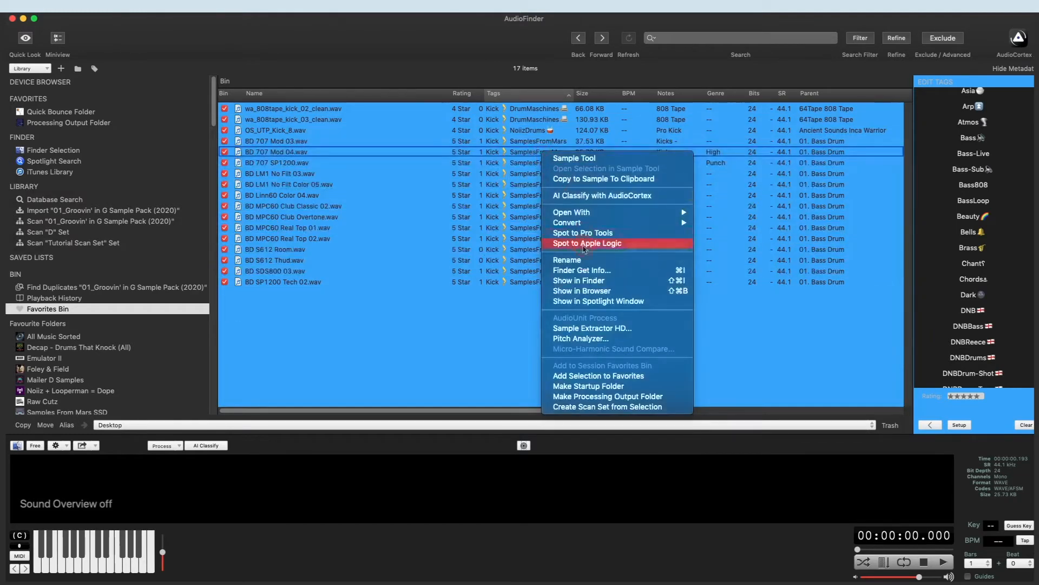
pyautogui.click(590, 281)
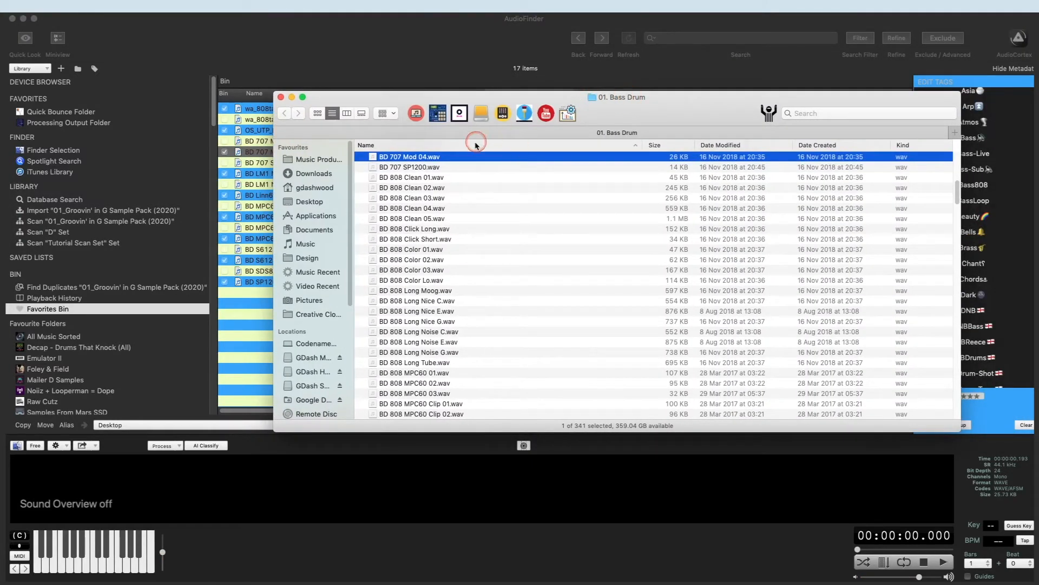
pyautogui.scroll(-6, 595, 244)
pyautogui.scroll(-15, 463, 192)
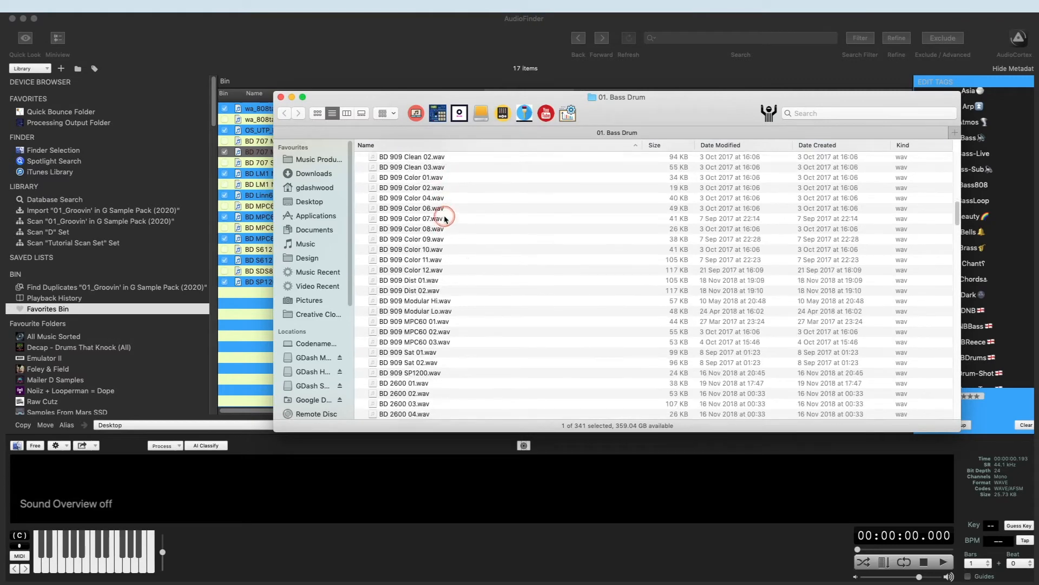
pyautogui.scroll(-10, 454, 212)
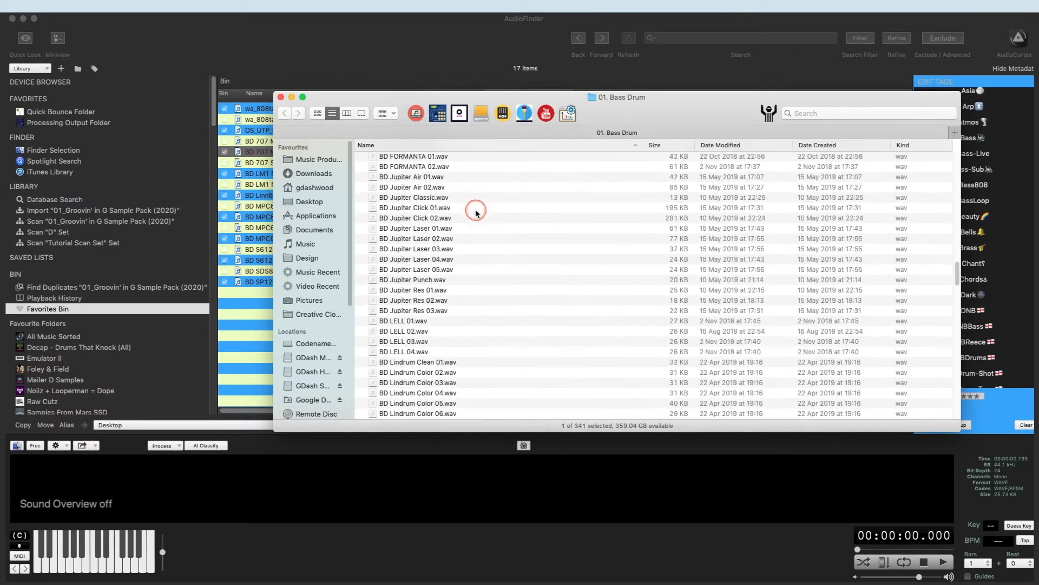
# - Look through the samples around BD 707 Mod 04.wav in the 01. Bass Drum folder and select BD 505 Clean 03.wav
pyautogui.moveTo(957, 293); pyautogui.dragTo(948, 178)
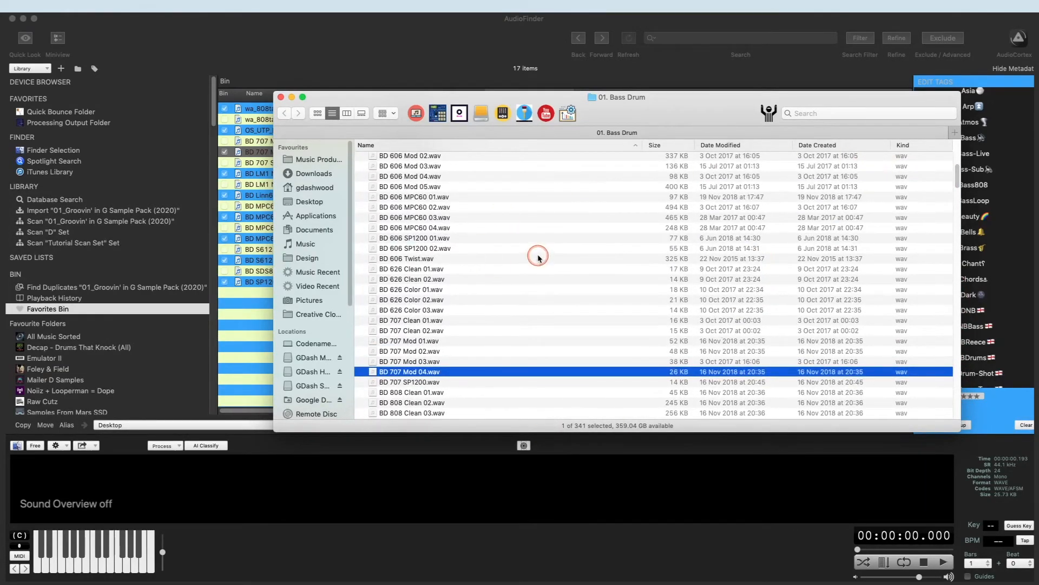
pyautogui.scroll(5, 465, 254)
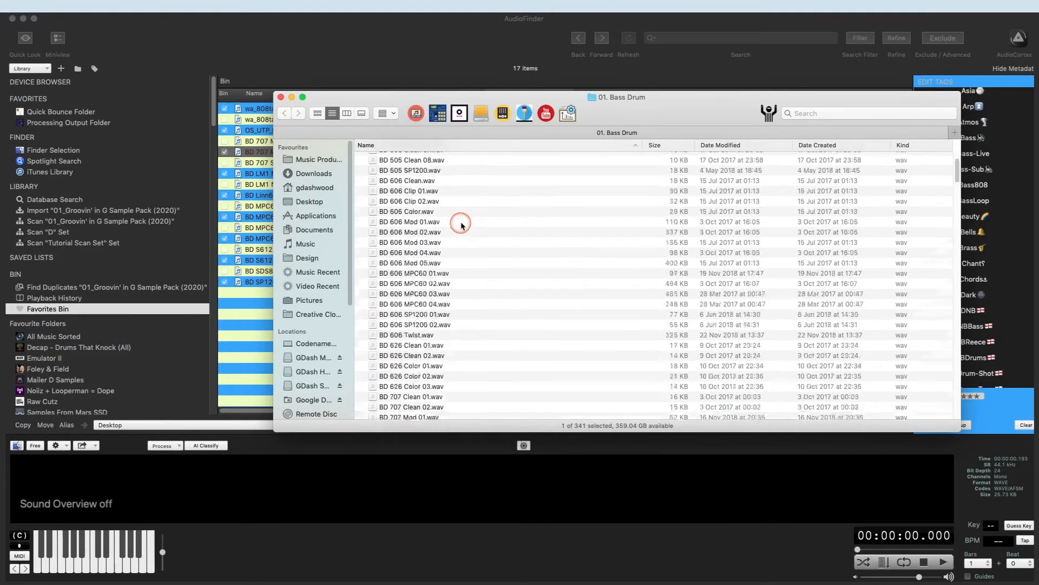
pyautogui.click(388, 178)
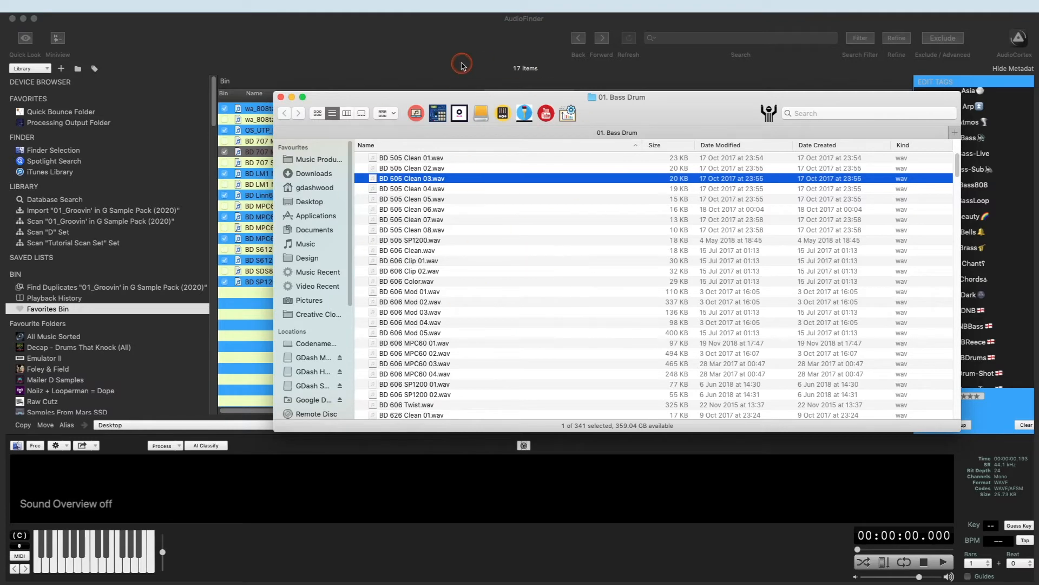
pyautogui.click(617, 154)
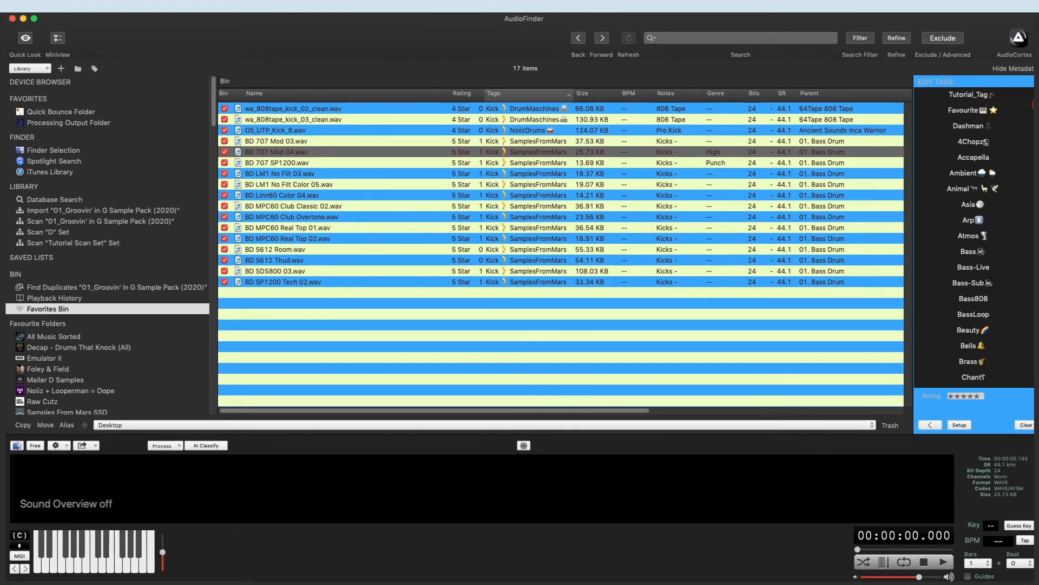
# - Look through the editable tags, open the Tags Browser and search the library for samples tagged Stab
pyautogui.moveTo(1037, 108); pyautogui.dragTo(1029, 331)
pyautogui.click(94, 69)
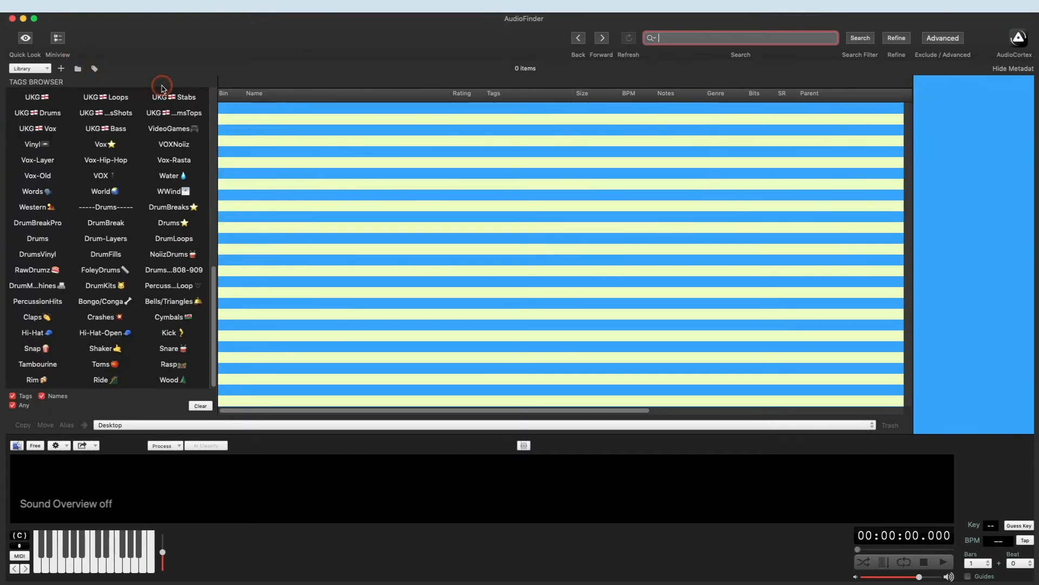
pyautogui.scroll(10, 106, 119)
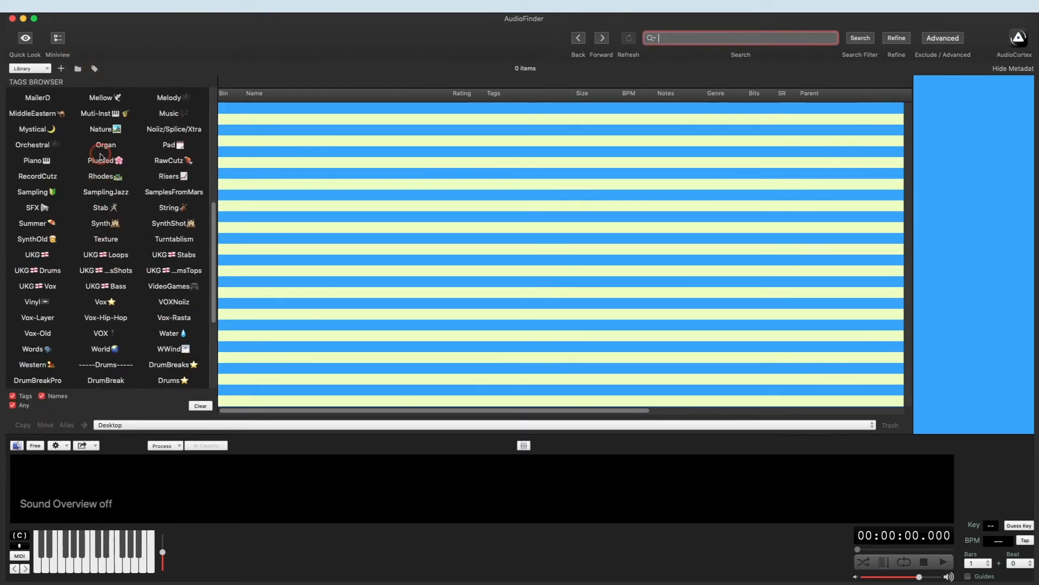
pyautogui.click(106, 207)
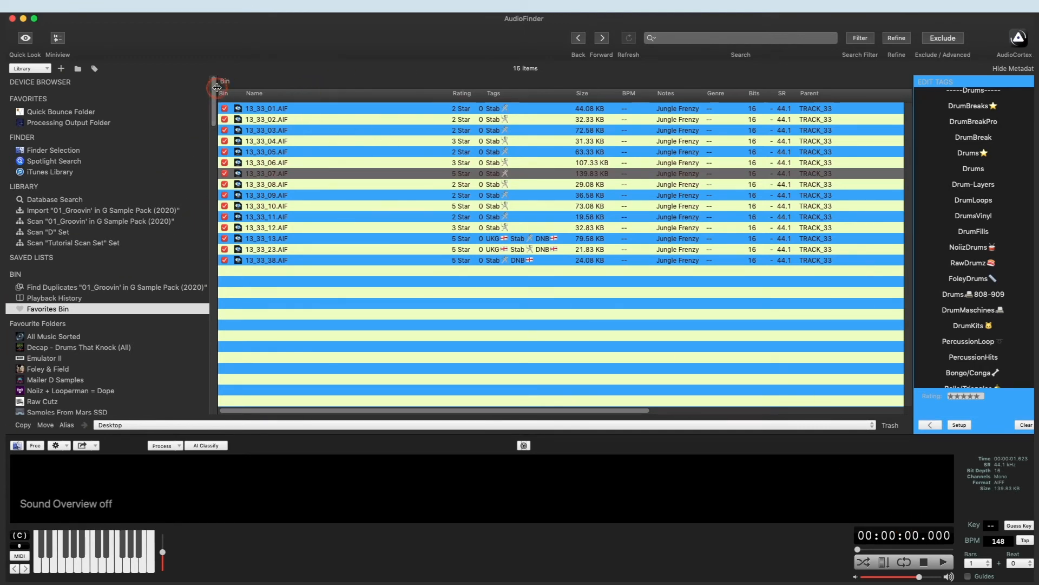
# - Look through the favourite folders down to the Projects group, and reopen the Tags Browser to view its tags
pyautogui.scroll(-15, 163, 324)
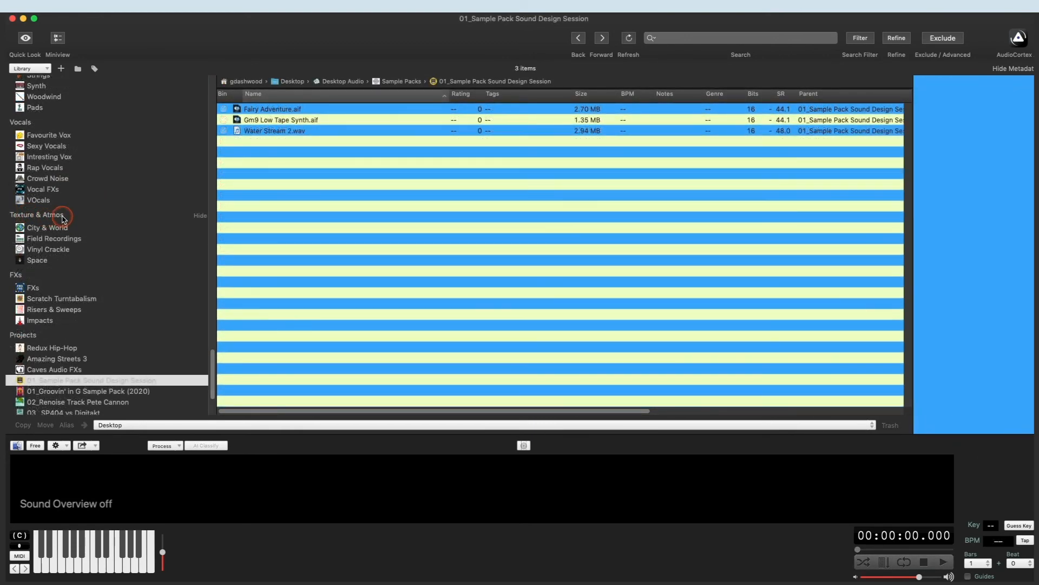
pyautogui.click(95, 68)
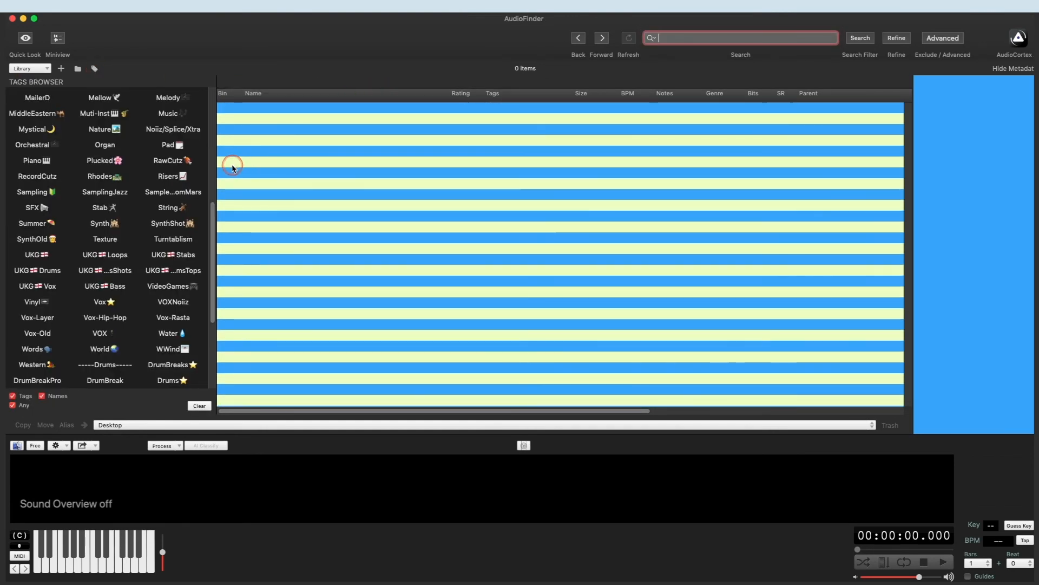
pyautogui.scroll(-6, 130, 236)
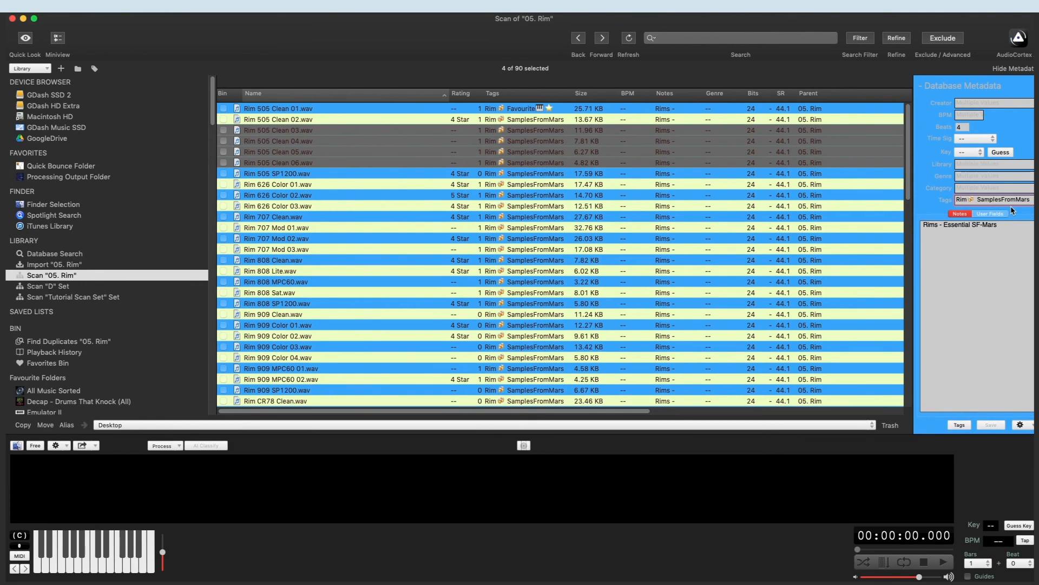
pyautogui.click(227, 7)
pyautogui.click(212, 37)
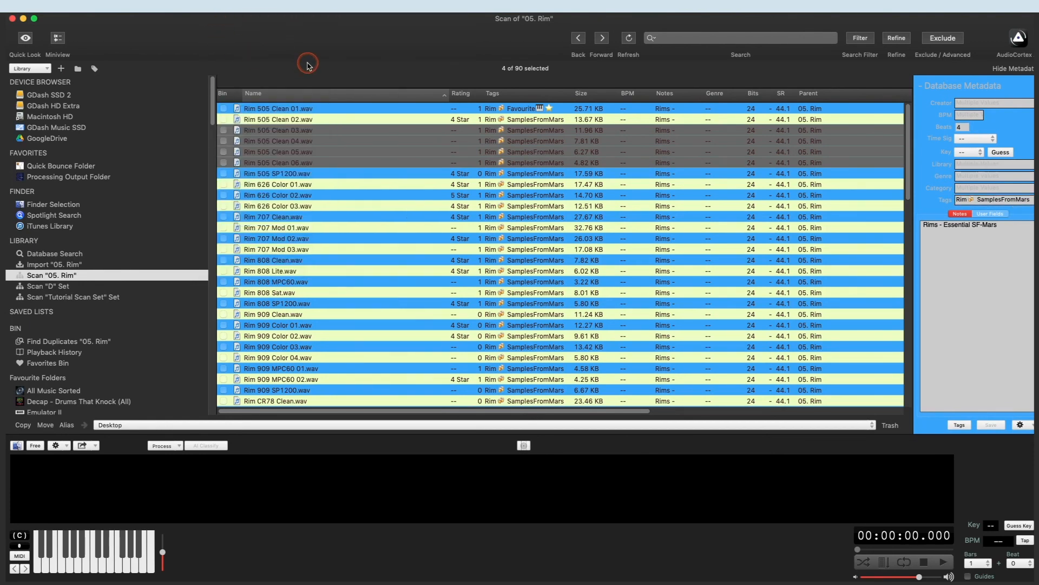